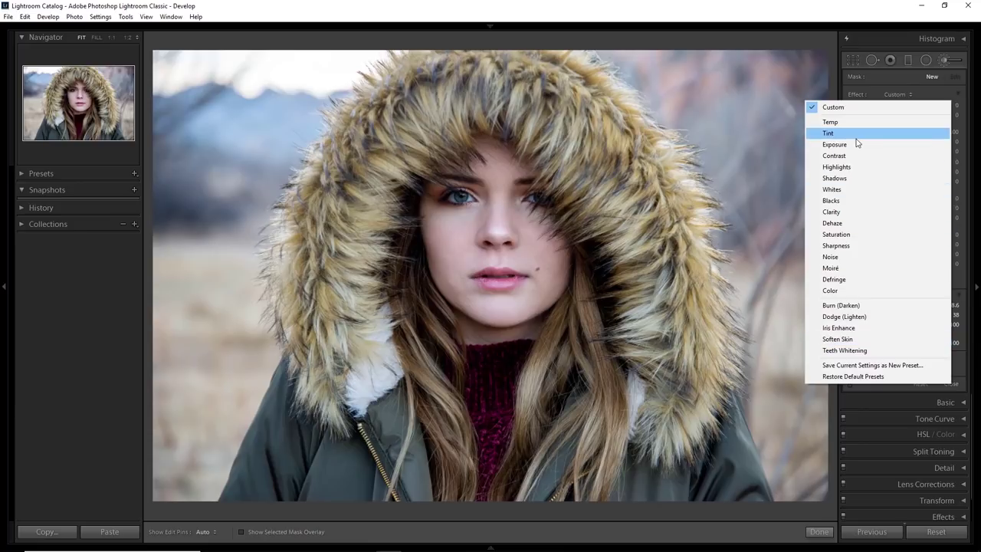
Step: Set the adjustment brush to size 16 and feather 65, with Clarity at −61
{"action": "left_click", "coordinate": [894, 77]}
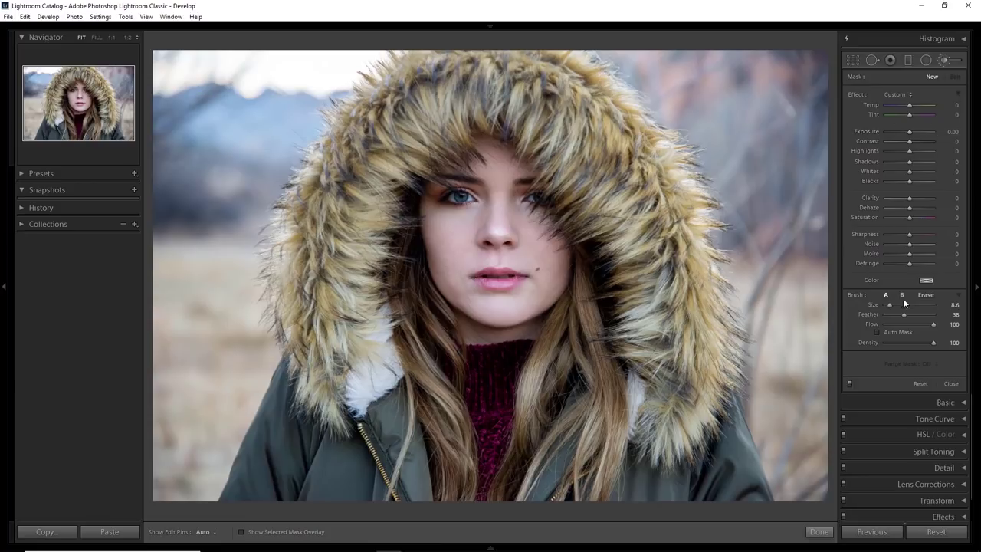
{"action": "left_click_drag", "start_coordinate": [902, 304], "coordinate": [893, 308]}
{"action": "left_click", "coordinate": [914, 312]}
{"action": "left_click", "coordinate": [128, 36]}
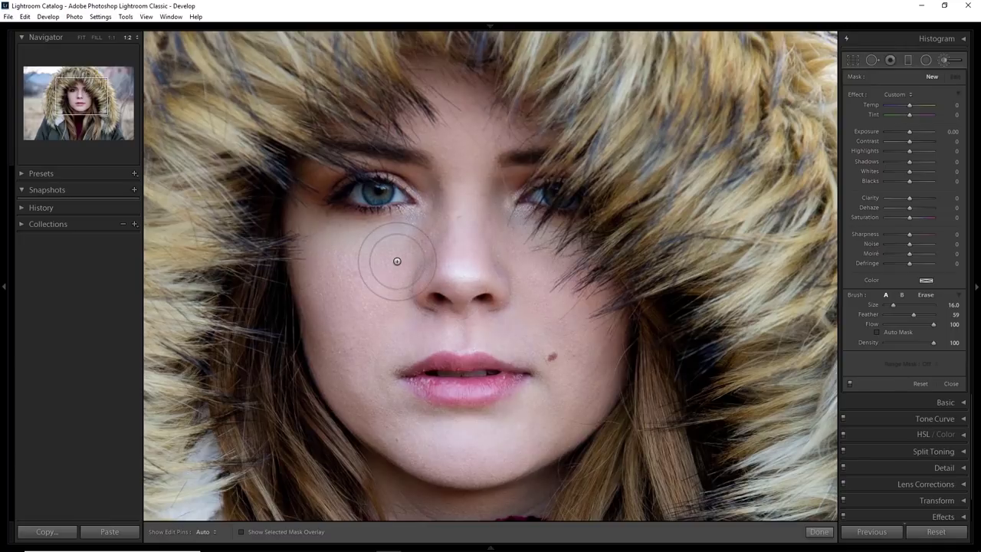
{"action": "left_click", "coordinate": [916, 314]}
{"action": "left_click_drag", "start_coordinate": [917, 314], "coordinate": [918, 314]}
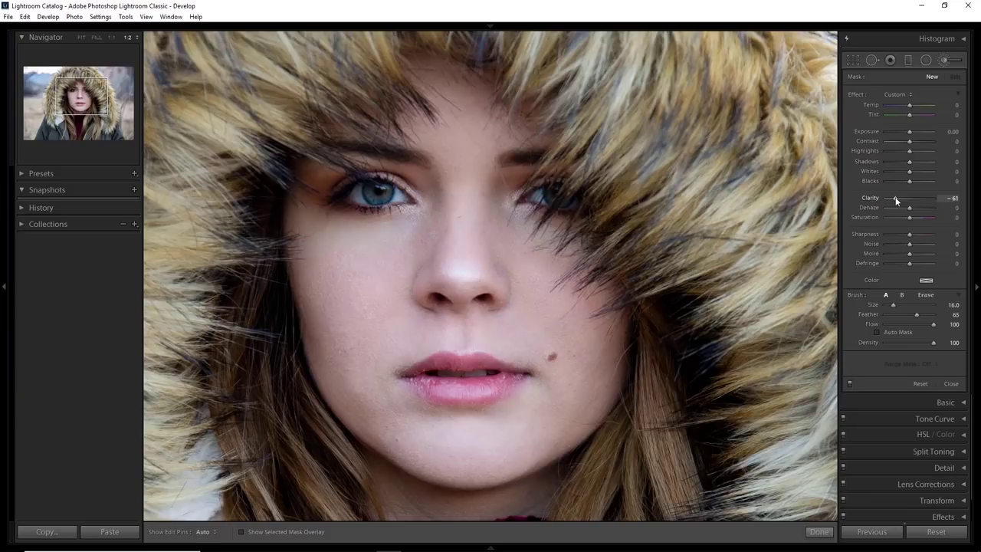
Step: Start a brush mask on the nose and paint the softening effect over the nose and the cheek areas beside it
{"action": "key", "text": "h"}
{"action": "left_click_drag", "start_coordinate": [454, 268], "coordinate": [482, 258]}
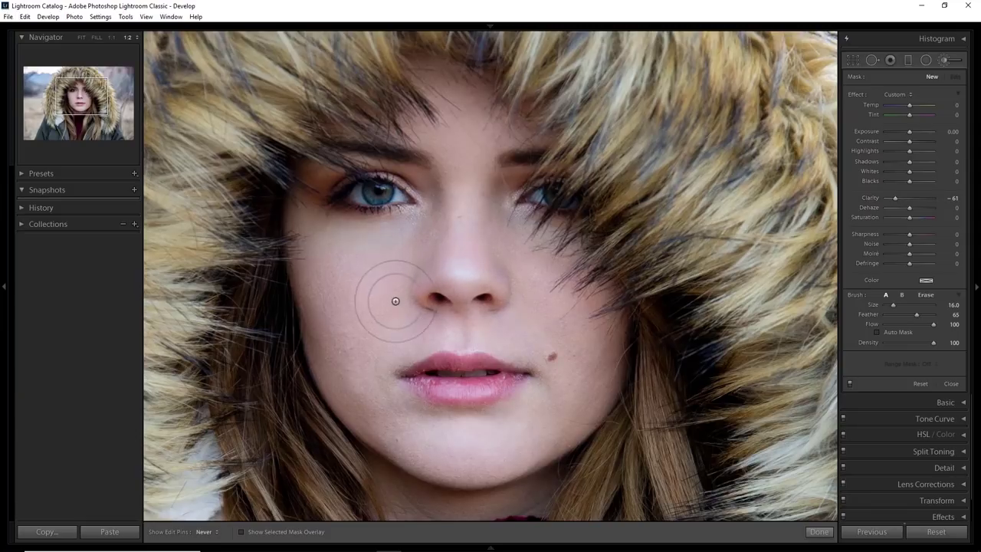
{"action": "key", "text": "h"}
{"action": "left_click", "coordinate": [453, 269]}
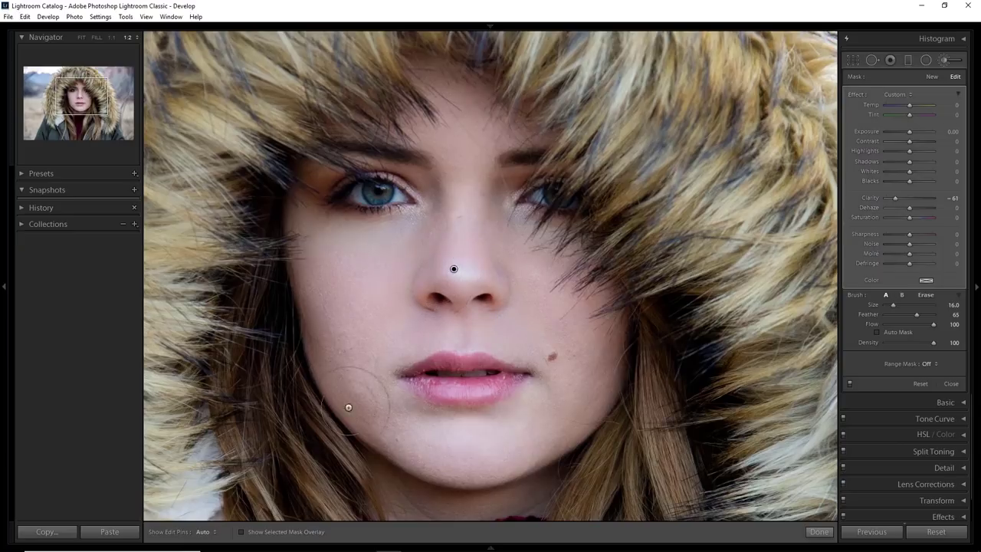
Step: With the mask overlay shown, extend the mask over the remaining facial skin, avoiding the eyes and lips, and hide the overlay again
{"action": "left_click", "coordinate": [240, 531]}
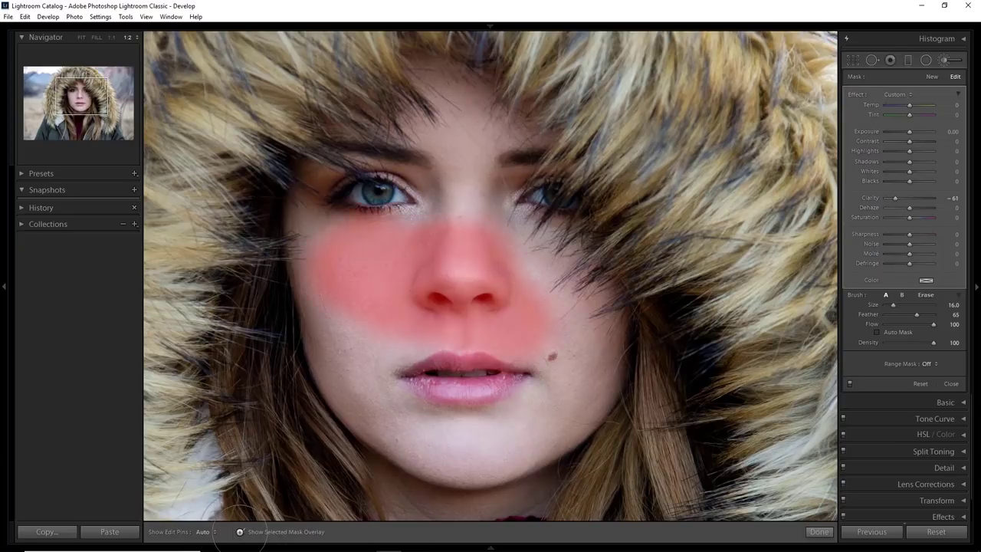
{"action": "left_click_drag", "start_coordinate": [346, 259], "coordinate": [314, 230]}
{"action": "key", "text": "h"}
{"action": "mouse_move", "coordinate": [415, 294]}
{"action": "left_mouse_down"}
{"action": "mouse_move", "coordinate": [437, 267]}
{"action": "mouse_move", "coordinate": [413, 276]}
{"action": "mouse_move", "coordinate": [469, 194]}
{"action": "mouse_move", "coordinate": [446, 100]}
{"action": "mouse_move", "coordinate": [462, 118]}
{"action": "left_mouse_up"}
{"action": "mouse_move", "coordinate": [497, 248]}
{"action": "left_mouse_down"}
{"action": "mouse_move", "coordinate": [521, 261]}
{"action": "mouse_move", "coordinate": [514, 251]}
{"action": "mouse_move", "coordinate": [523, 281]}
{"action": "mouse_move", "coordinate": [557, 315]}
{"action": "mouse_move", "coordinate": [545, 323]}
{"action": "mouse_move", "coordinate": [583, 391]}
{"action": "mouse_move", "coordinate": [546, 443]}
{"action": "mouse_move", "coordinate": [503, 455]}
{"action": "mouse_move", "coordinate": [535, 429]}
{"action": "mouse_move", "coordinate": [454, 461]}
{"action": "mouse_move", "coordinate": [366, 420]}
{"action": "mouse_move", "coordinate": [357, 366]}
{"action": "mouse_move", "coordinate": [370, 328]}
{"action": "mouse_move", "coordinate": [498, 289]}
{"action": "left_mouse_up"}
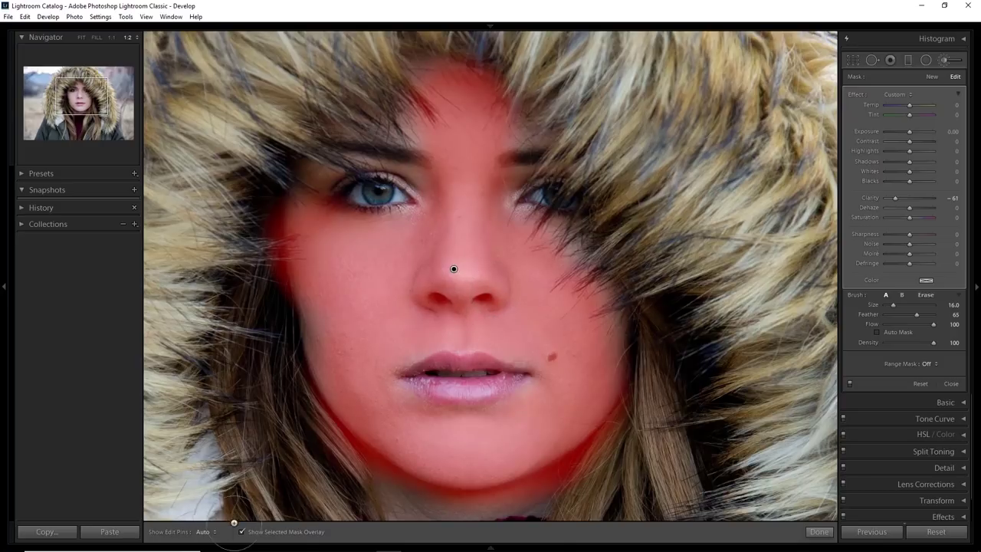
{"action": "left_click", "coordinate": [258, 531]}
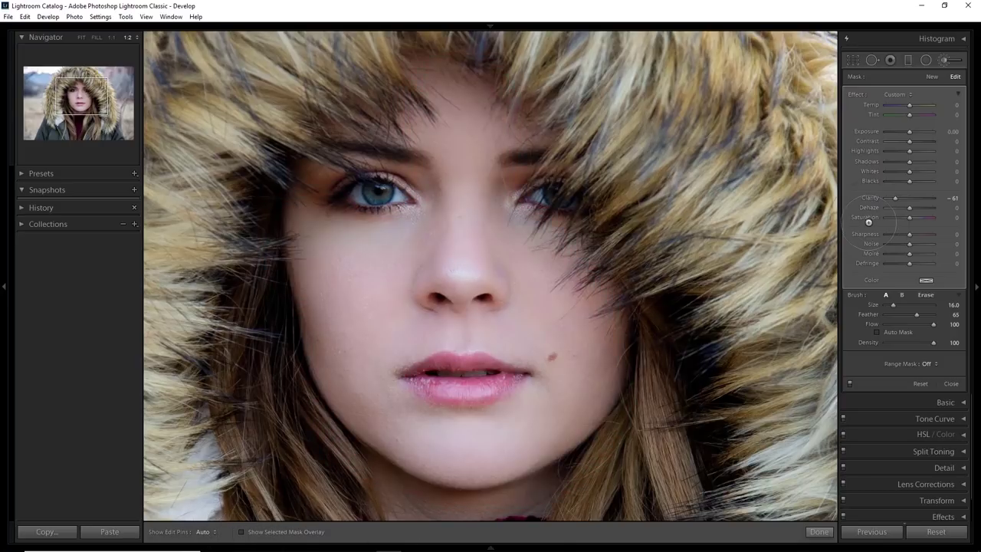
Step: Set the face mask's Clarity to −41 and Highlights to 41, and finish the brush edit
{"action": "left_click_drag", "start_coordinate": [894, 197], "coordinate": [872, 198]}
{"action": "mouse_move", "coordinate": [886, 197]}
{"action": "left_mouse_down"}
{"action": "mouse_move", "coordinate": [901, 199]}
{"action": "mouse_move", "coordinate": [900, 208]}
{"action": "left_mouse_up"}
{"action": "left_click_drag", "start_coordinate": [909, 150], "coordinate": [919, 152]}
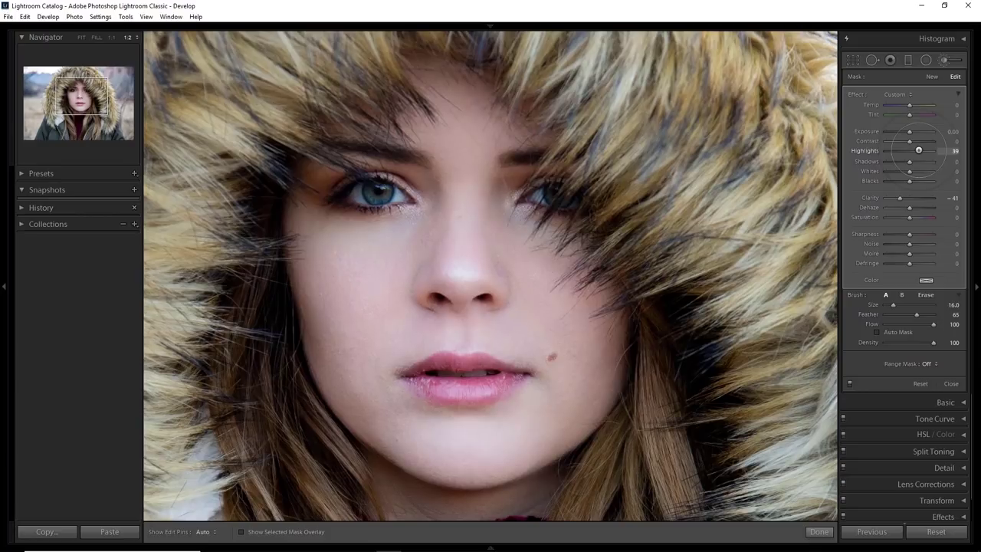
{"action": "left_click_drag", "start_coordinate": [919, 150], "coordinate": [920, 151]}
{"action": "left_click", "coordinate": [819, 531]}
Step: Start a new adjustment brush mask with Clarity 52 and paint it over the fur hood and the long hair
{"action": "left_click", "coordinate": [80, 36]}
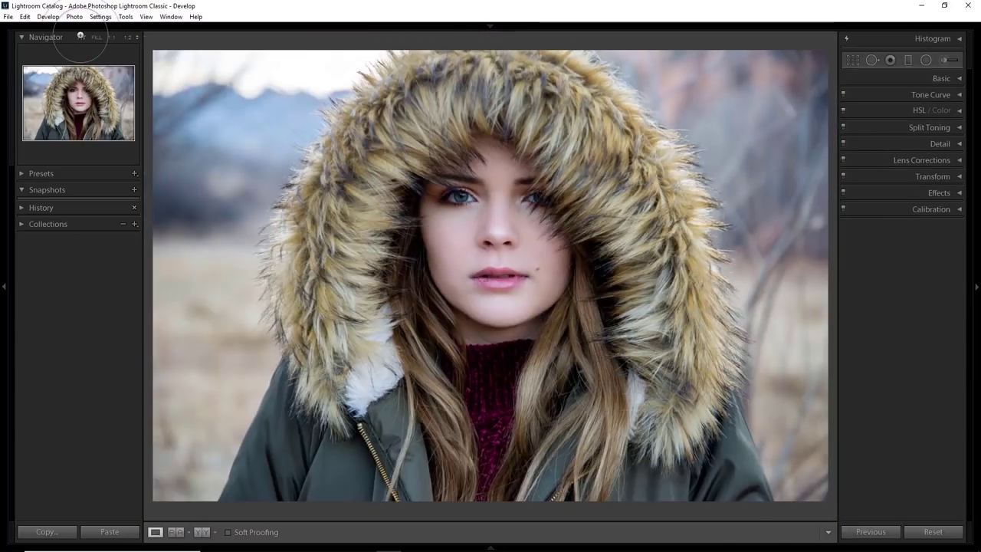
{"action": "left_click", "coordinate": [948, 59]}
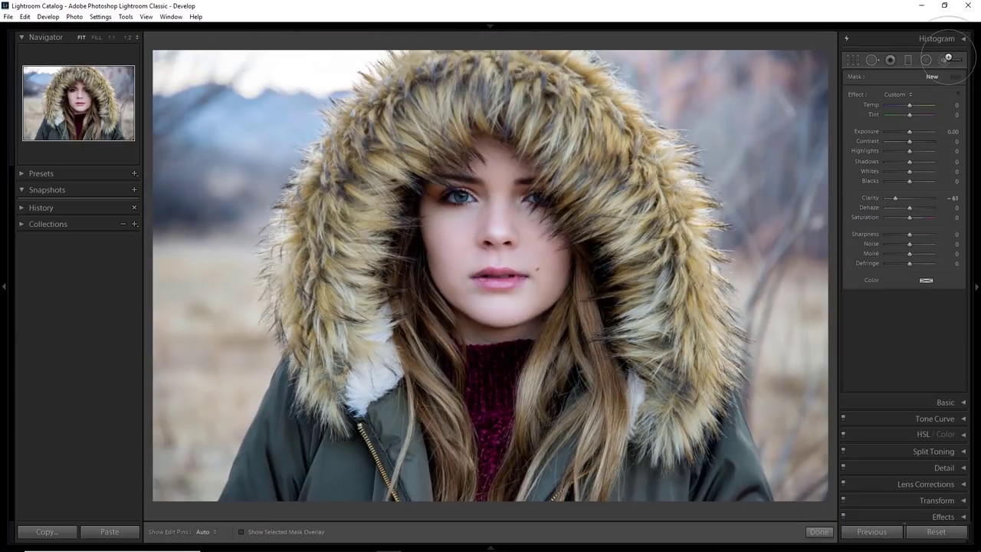
{"action": "left_click_drag", "start_coordinate": [896, 198], "coordinate": [922, 197]}
{"action": "key", "text": "h"}
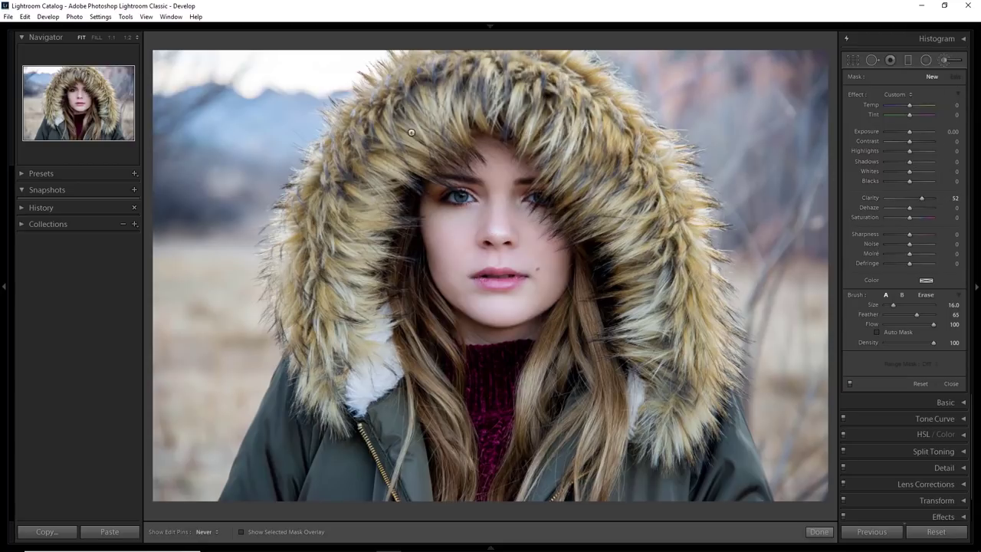
{"action": "mouse_move", "coordinate": [400, 140]}
{"action": "left_mouse_down"}
{"action": "mouse_move", "coordinate": [361, 260]}
{"action": "mouse_move", "coordinate": [448, 483]}
{"action": "left_mouse_up"}
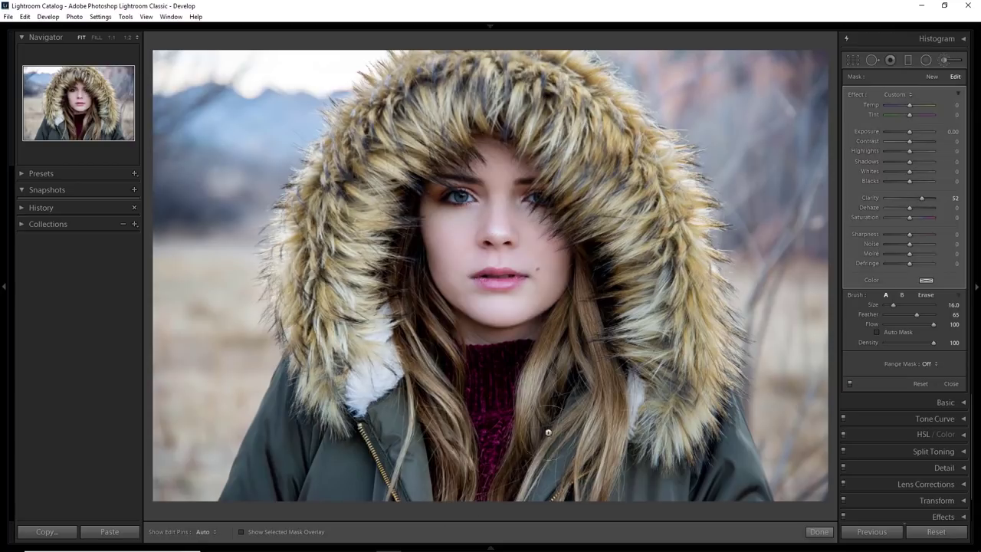
{"action": "mouse_move", "coordinate": [456, 400]}
{"action": "left_mouse_down"}
{"action": "mouse_move", "coordinate": [628, 460]}
{"action": "mouse_move", "coordinate": [644, 314]}
{"action": "mouse_move", "coordinate": [585, 98]}
{"action": "left_mouse_up"}
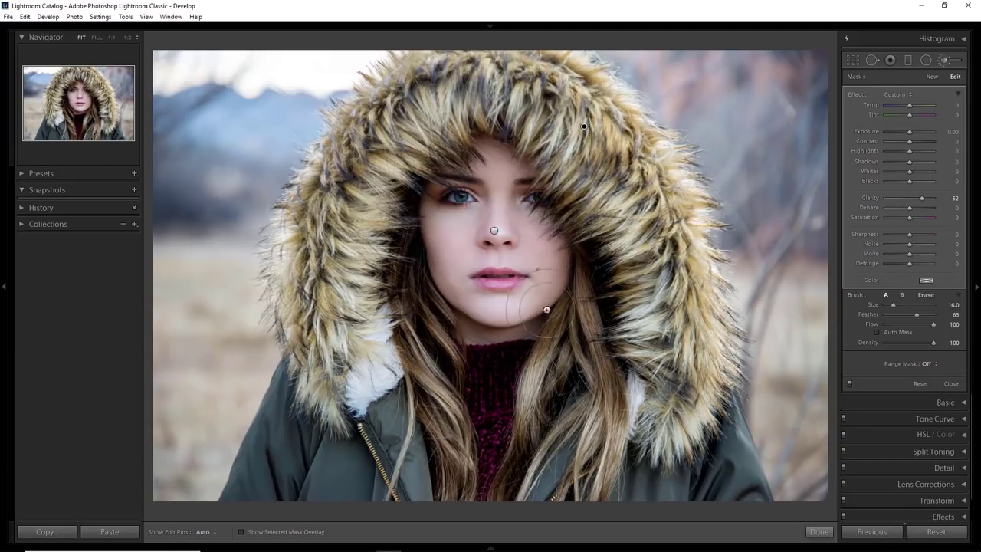
{"action": "key", "text": "h"}
Step: Paint a separate new brush mask over the lips with a smaller brush and lower its Clarity
{"action": "key", "text": "z"}
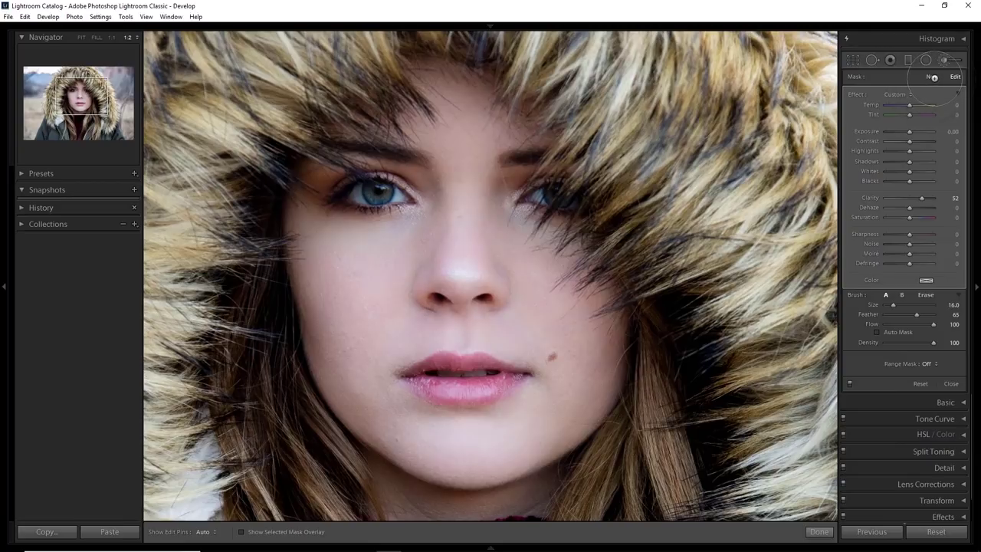
{"action": "left_click", "coordinate": [932, 77]}
{"action": "key", "text": "h"}
{"action": "scroll", "coordinate": [429, 368], "scroll_direction": "down", "scroll_amount": 2}
{"action": "left_click_drag", "start_coordinate": [414, 374], "coordinate": [492, 379]}
{"action": "left_click_drag", "start_coordinate": [920, 198], "coordinate": [908, 209]}
Step: Paint another new mask over both eyes with a size 10 brush and Clarity 52, and raise its Shadows to 28
{"action": "left_click", "coordinate": [932, 77]}
{"action": "scroll", "coordinate": [340, 208], "scroll_direction": "down", "scroll_amount": 1}
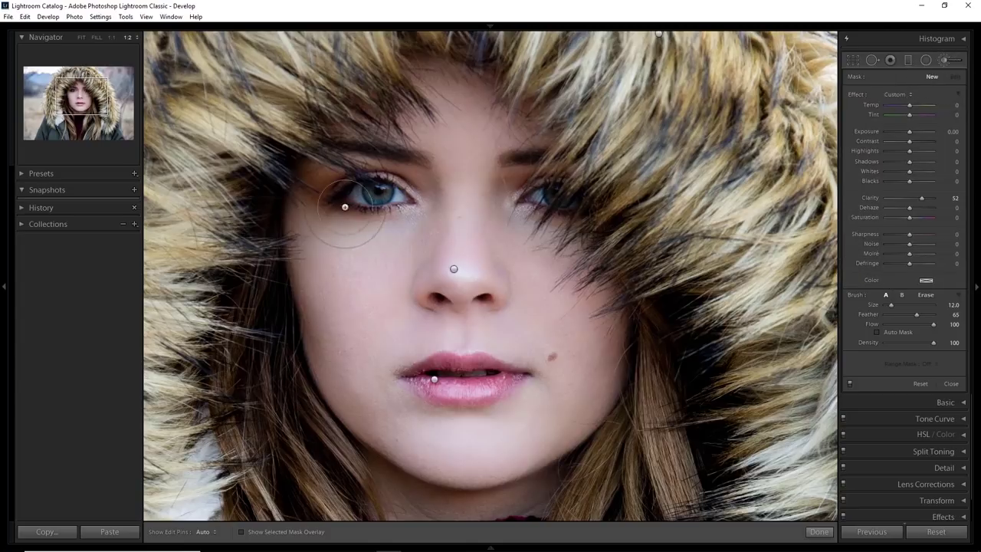
{"action": "left_click_drag", "start_coordinate": [353, 192], "coordinate": [392, 196]}
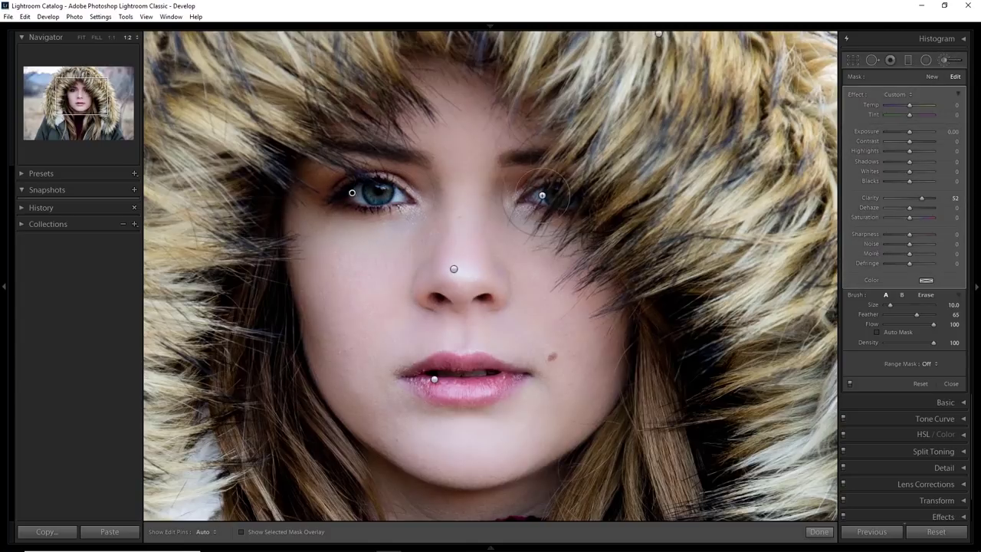
{"action": "left_click_drag", "start_coordinate": [909, 161], "coordinate": [916, 165]}
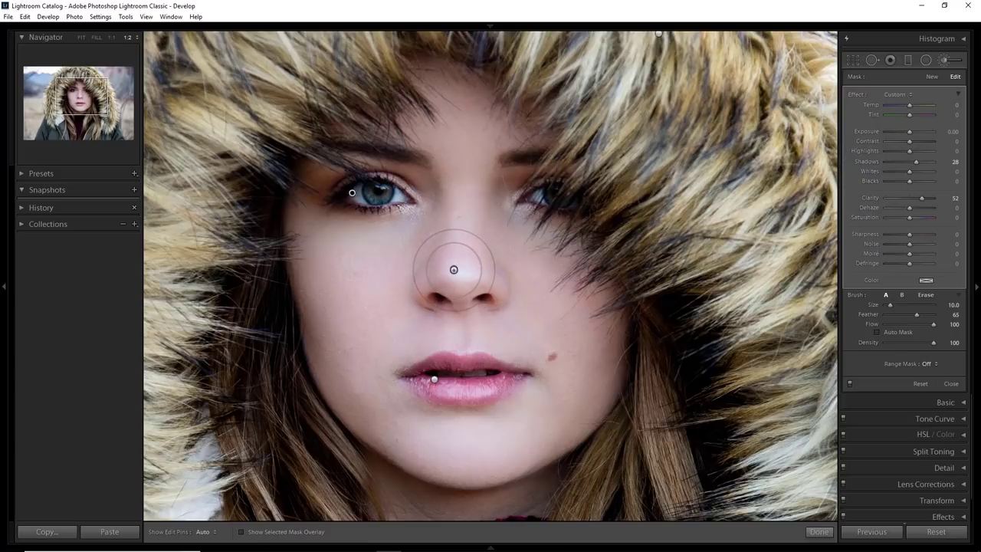
Step: Check the mask coverage, select the facial skin mask and set its Clarity to −33
{"action": "key", "text": "o"}
{"action": "key", "text": "o"}
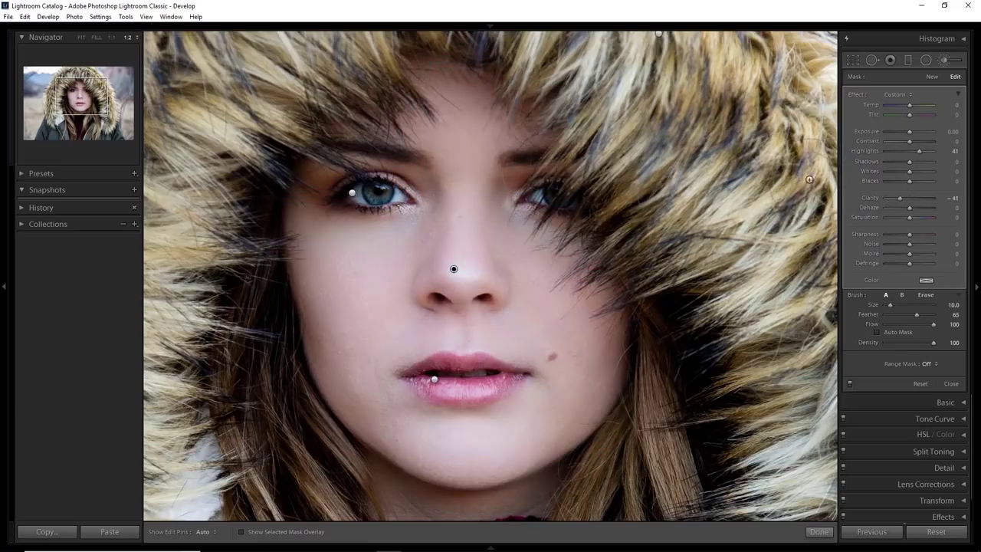
{"action": "left_click_drag", "start_coordinate": [922, 198], "coordinate": [901, 197]}
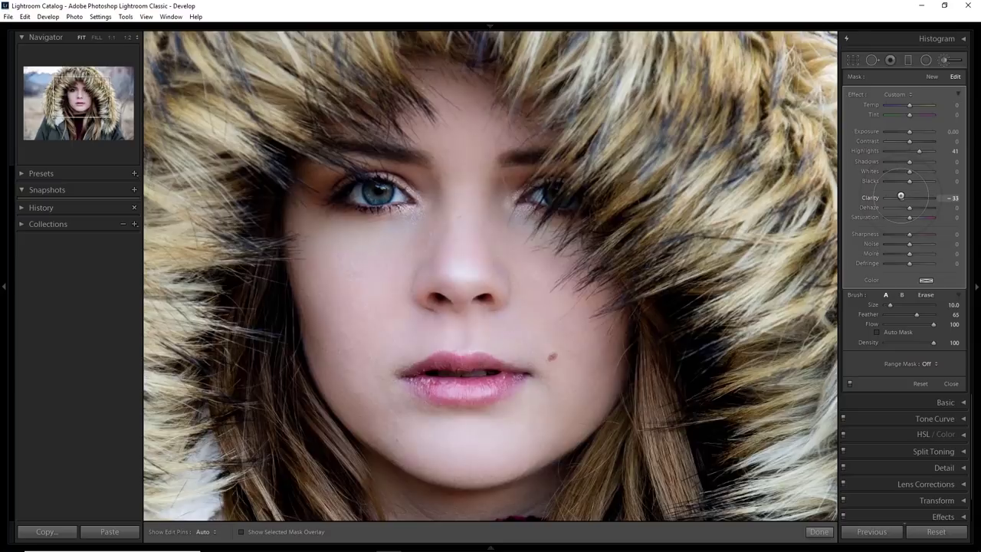
{"action": "key", "text": "z"}
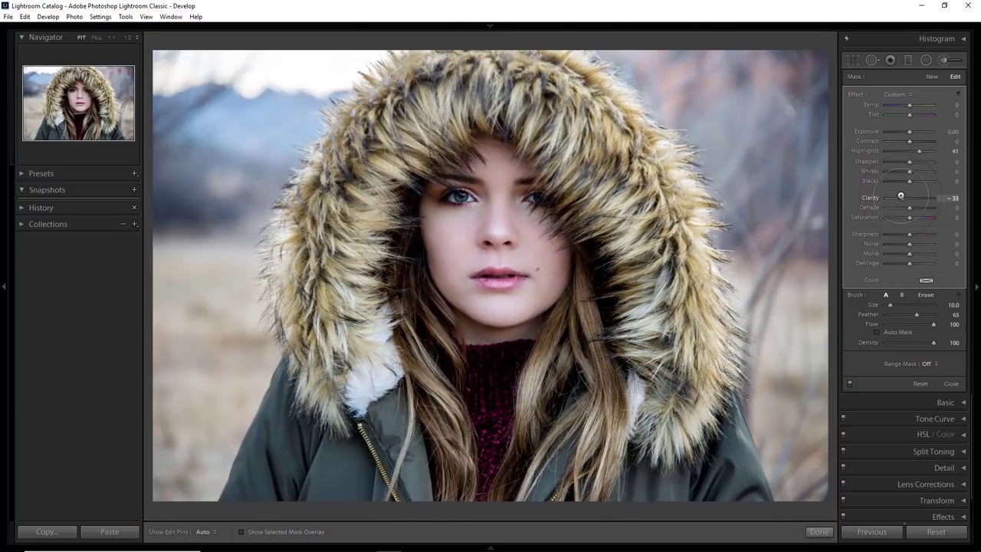